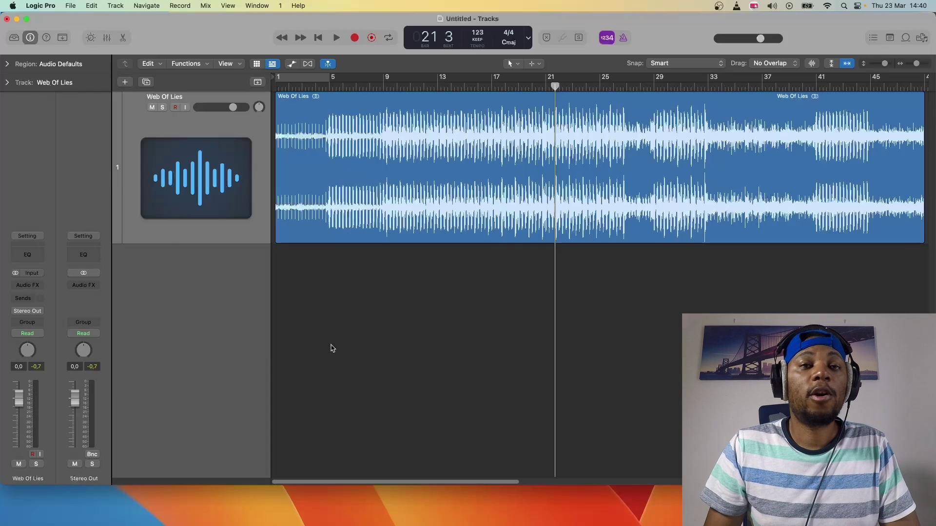
# Open the mixer and load the factory Dance channel strip setting on the Stereo Out
pyautogui.press('x')
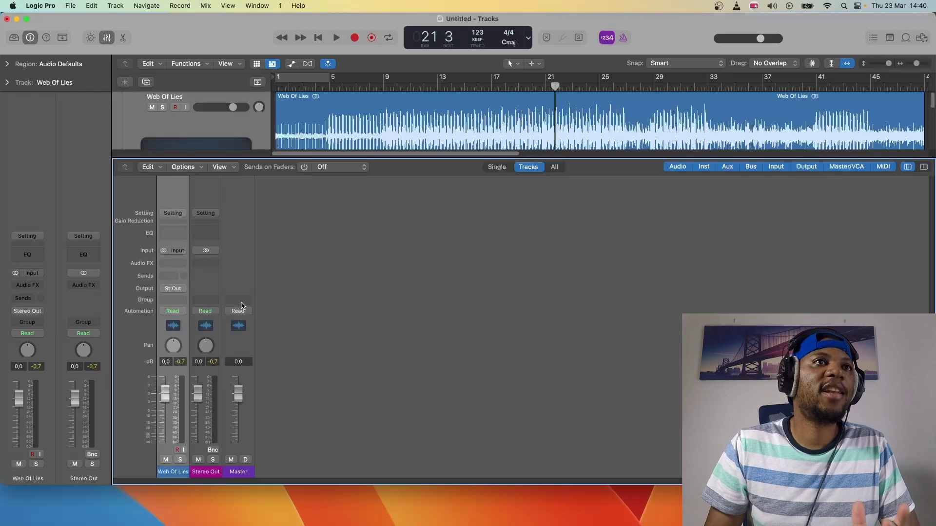
pyautogui.click(205, 194)
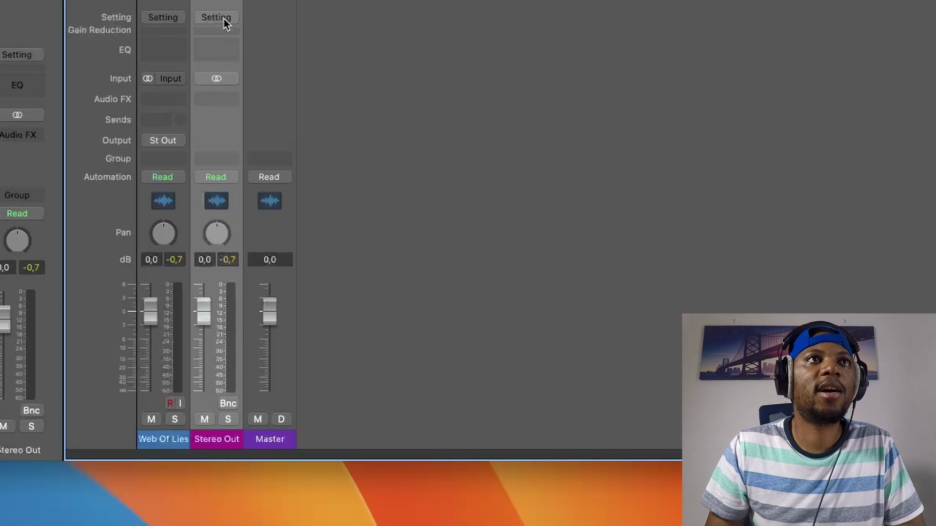
pyautogui.click(210, 214)
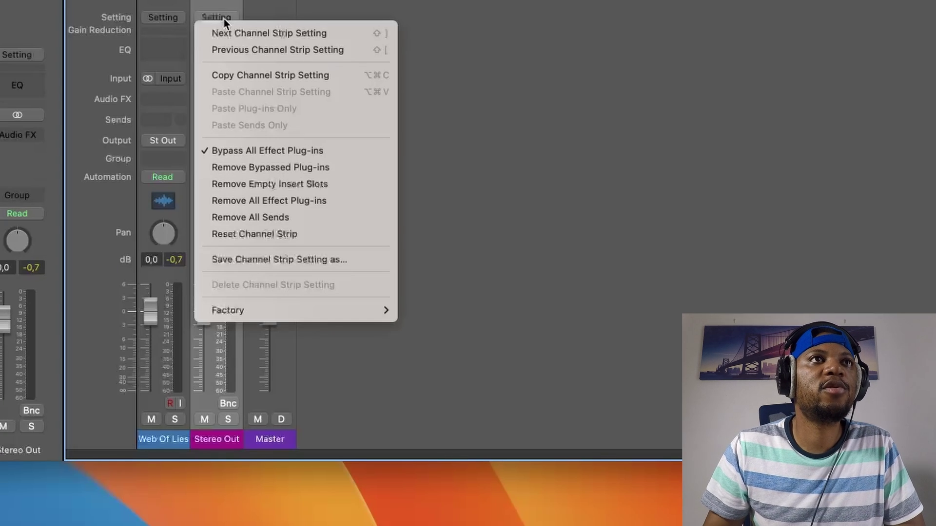
pyautogui.moveTo(335, 316)
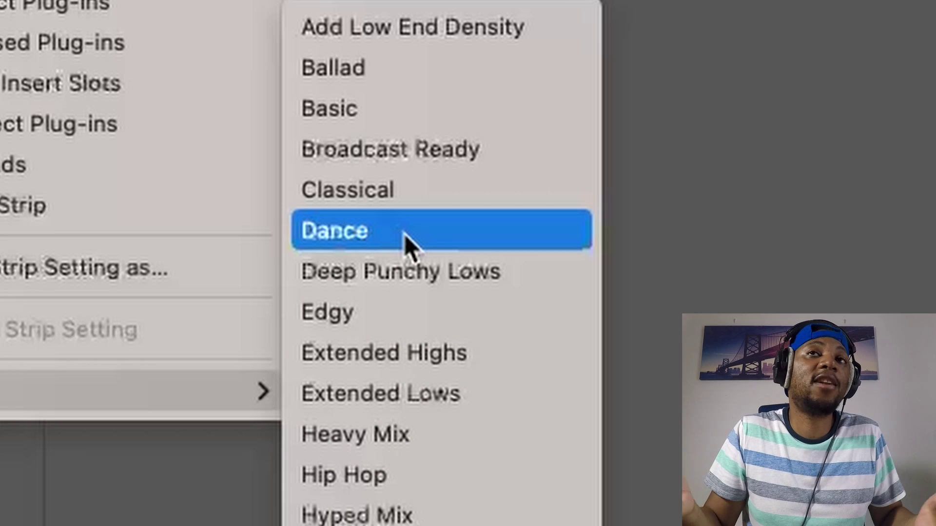
pyautogui.click(405, 234)
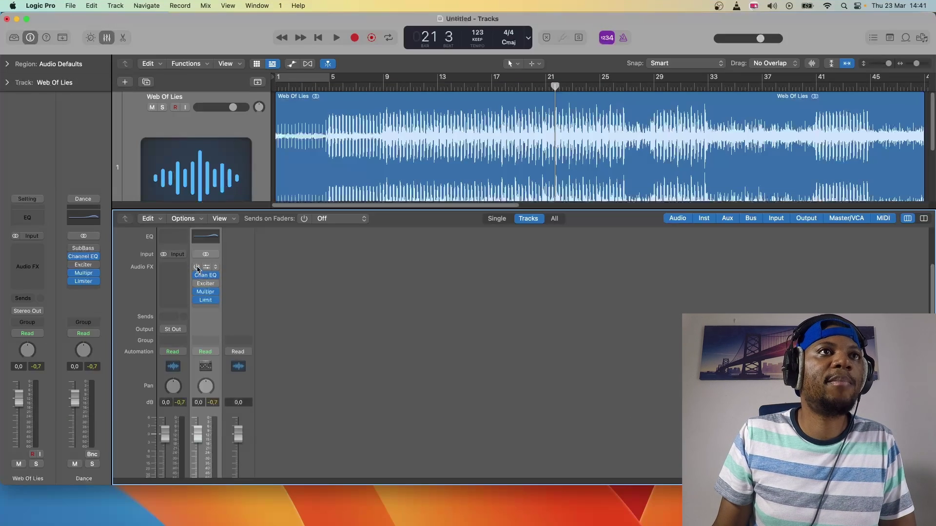
# Open the Dance chain's Channel EQ, Exciter, Multipressor and Limiter plug-in windows
pyautogui.click(207, 277)
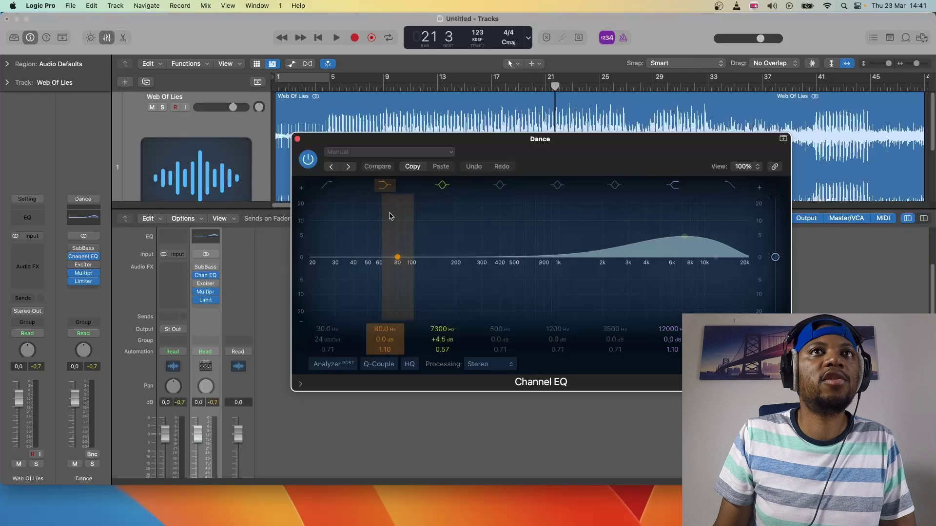
pyautogui.moveTo(521, 136); pyautogui.dragTo(545, 162)
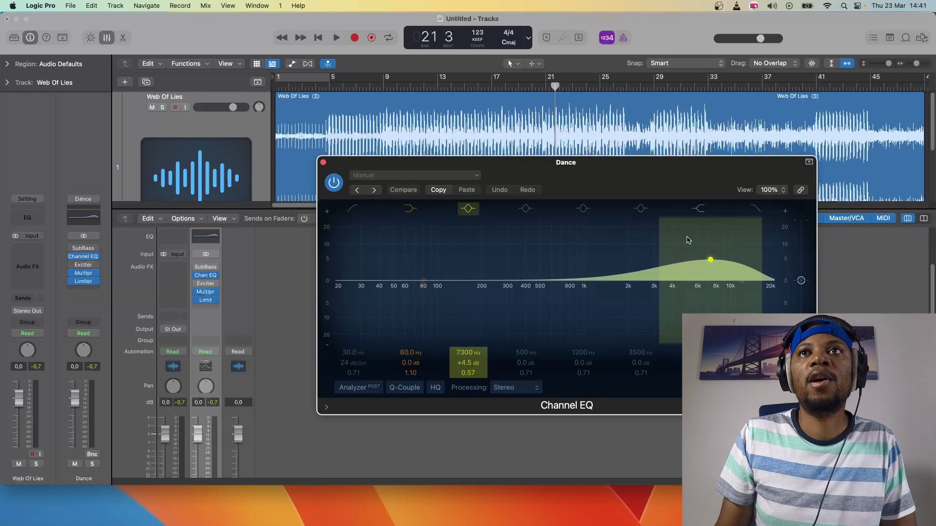
pyautogui.click(207, 284)
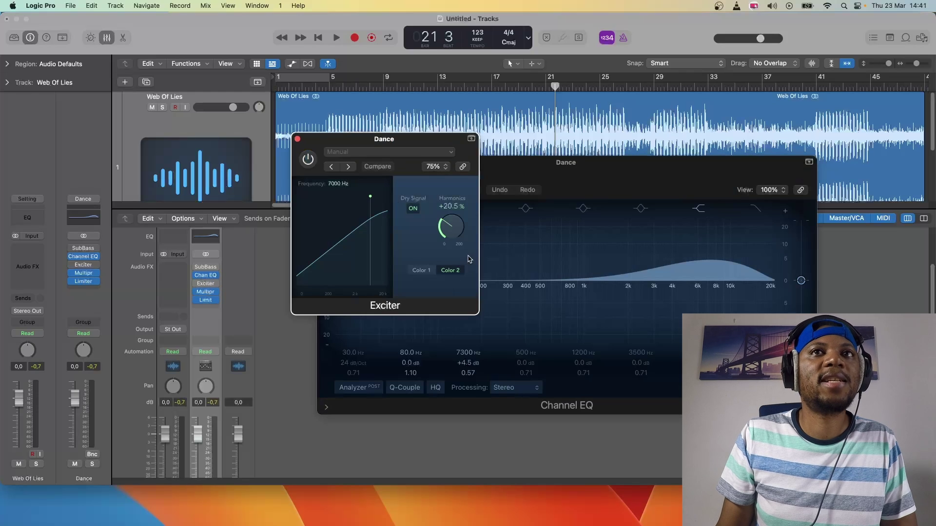
pyautogui.click(207, 294)
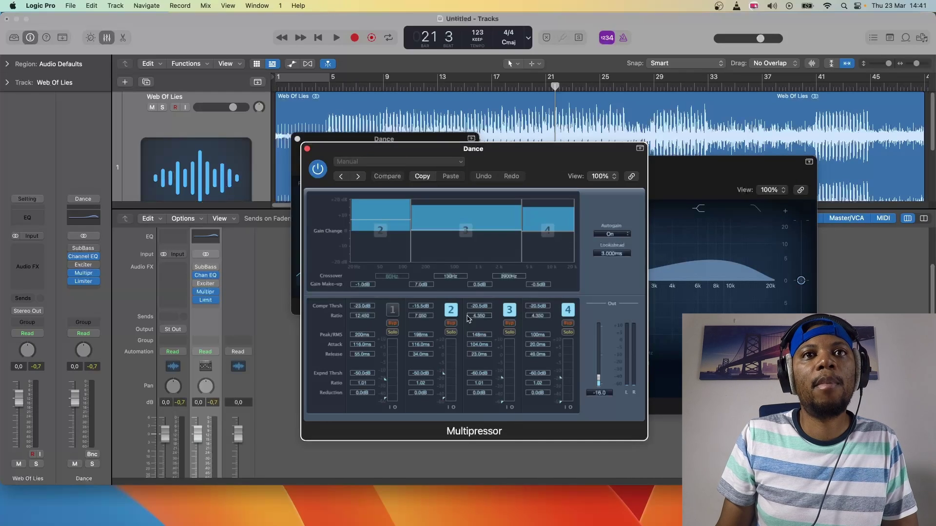
pyautogui.click(207, 300)
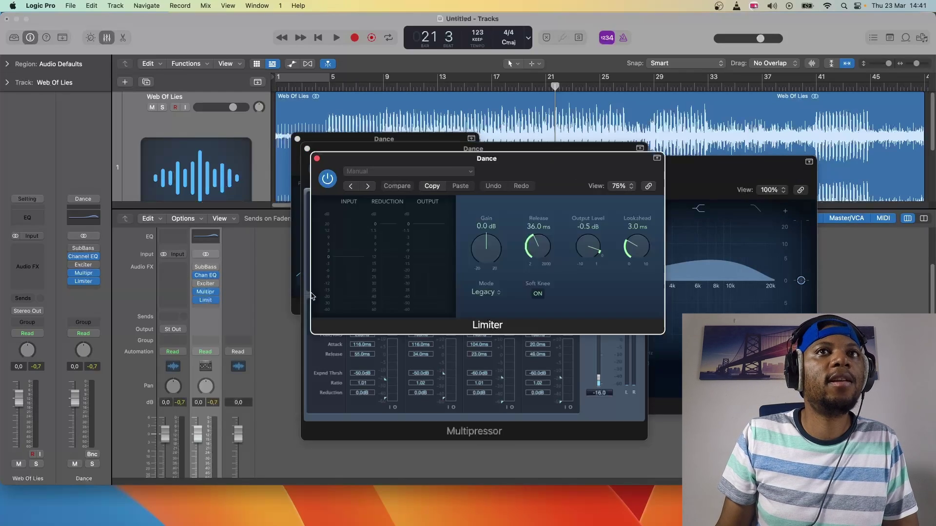
# Close the Limiter, Multipressor and Exciter windows and reposition the Channel EQ window
pyautogui.click(317, 159)
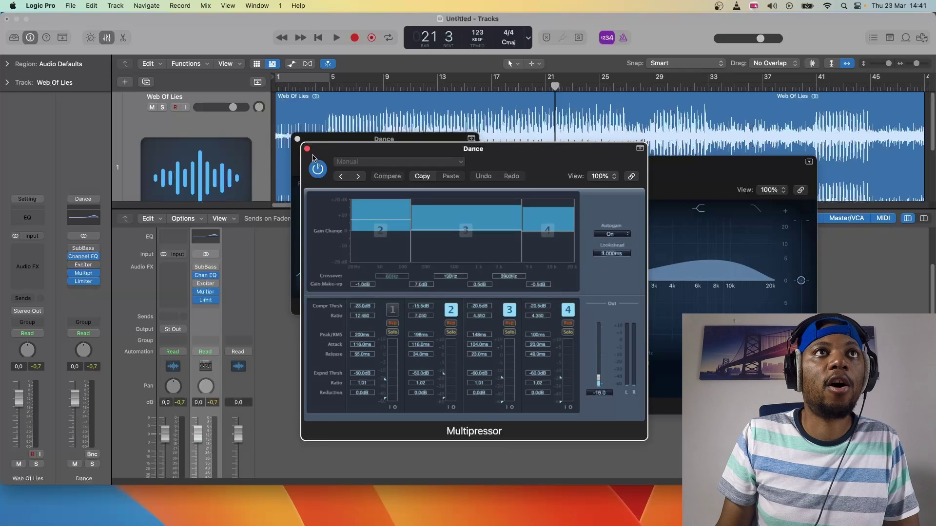
pyautogui.click(307, 149)
pyautogui.click(298, 139)
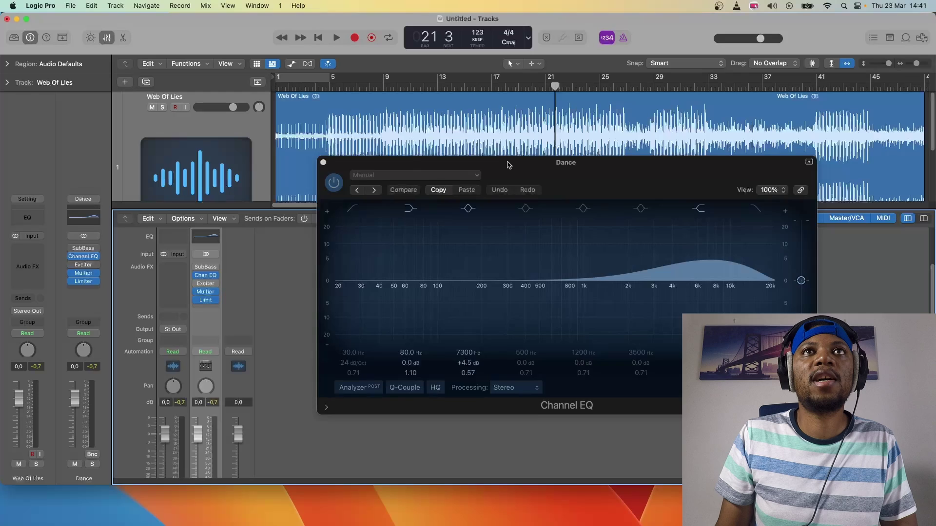
pyautogui.moveTo(507, 164); pyautogui.dragTo(497, 217)
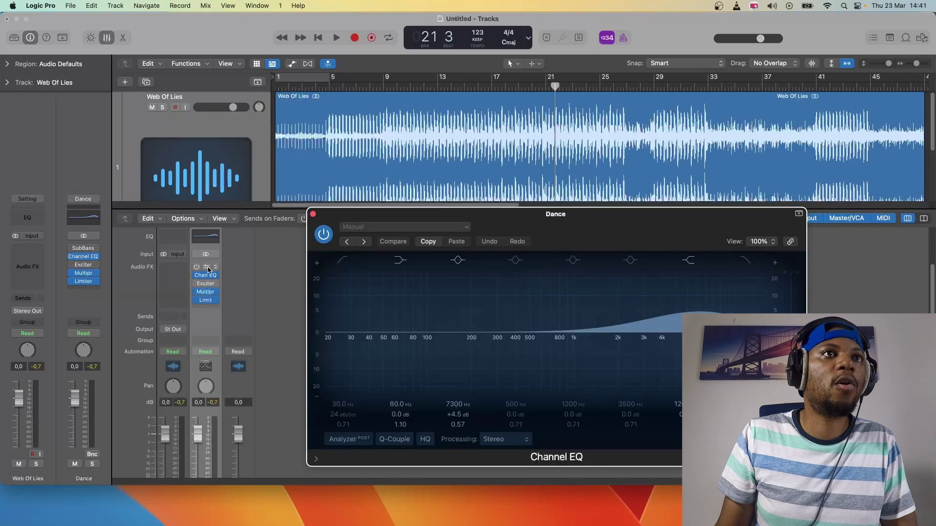
# Start from bar 9 with the Channel EQ analyzer on, reopening Multipressor and Limiter
pyautogui.click(385, 87)
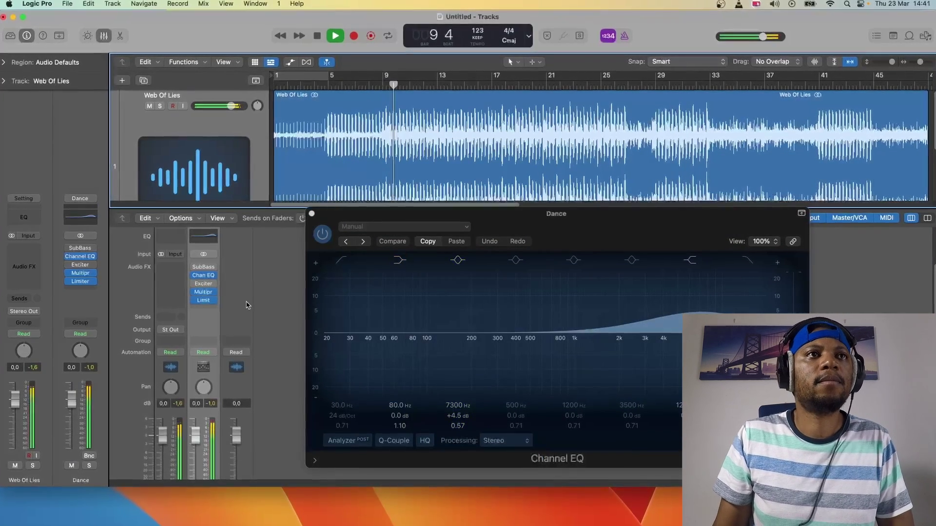
pyautogui.click(342, 443)
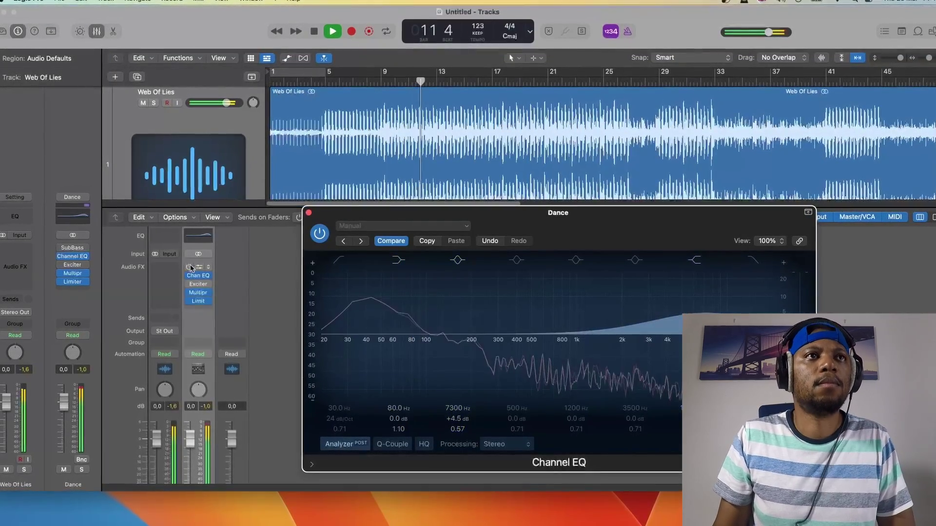
pyautogui.click(199, 294)
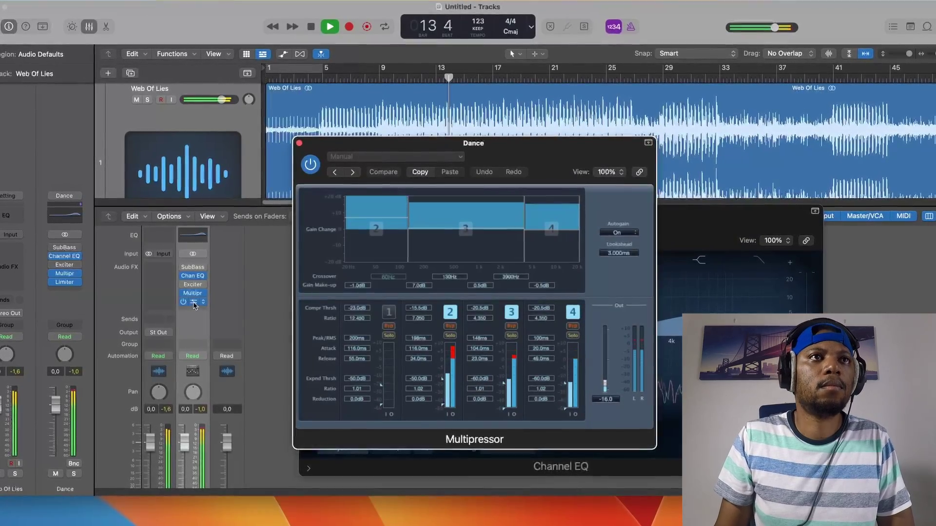
pyautogui.click(194, 303)
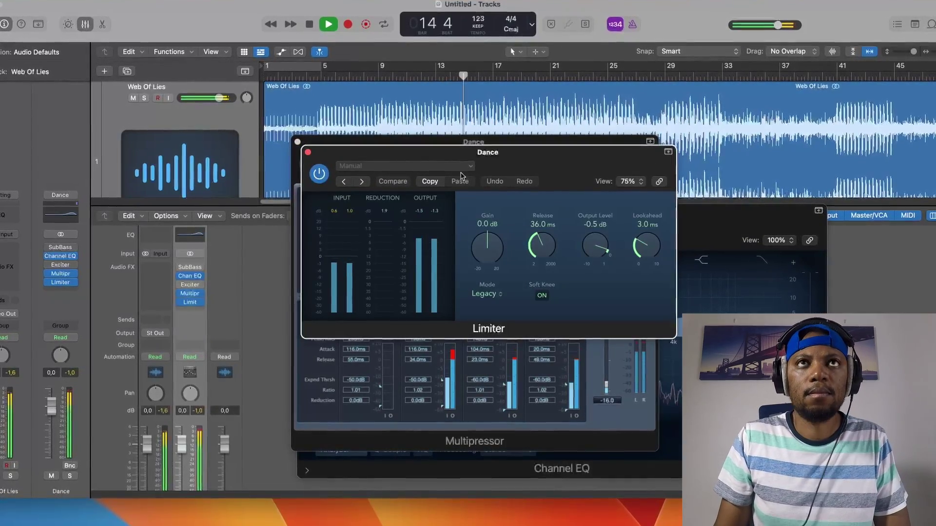
# Arrange the Limiter, Multipressor and Channel EQ windows side by side on screen
pyautogui.scroll(2, 238, 298)
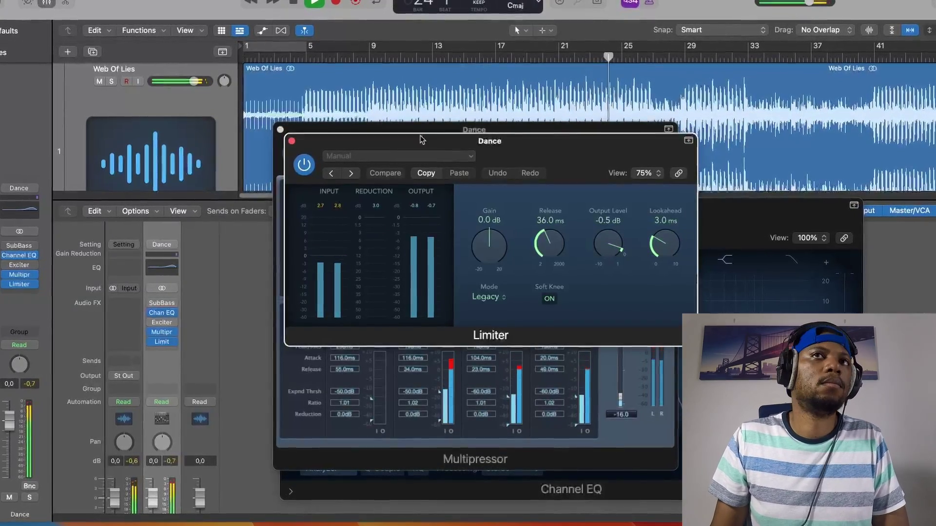
pyautogui.moveTo(529, 145); pyautogui.dragTo(817, 262)
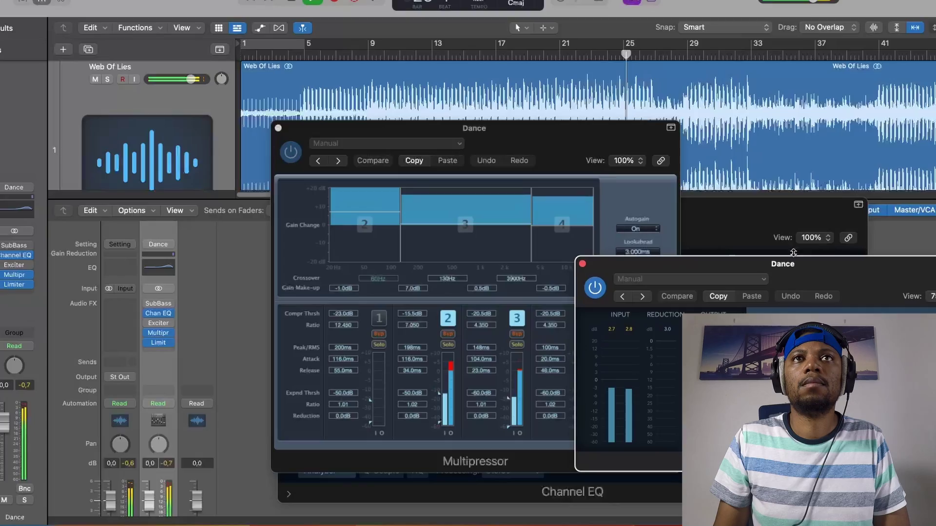
pyautogui.moveTo(566, 130); pyautogui.dragTo(416, 167)
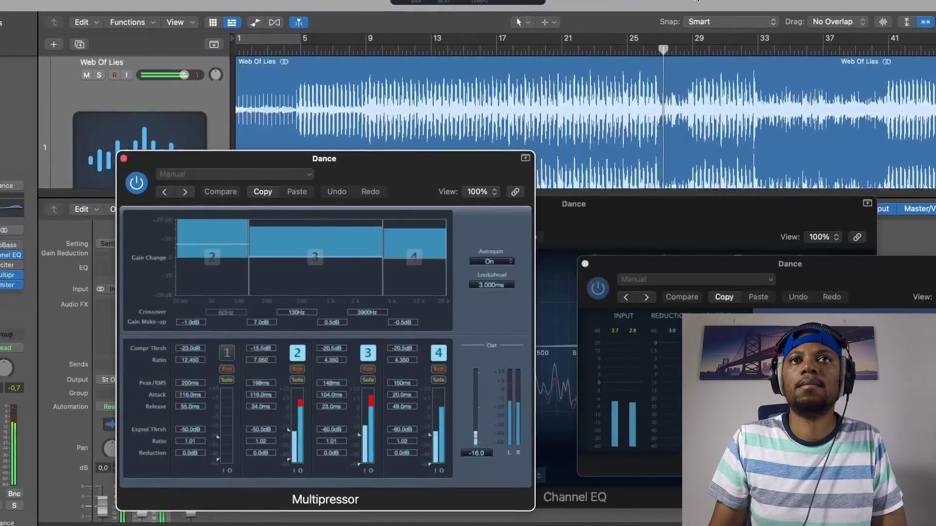
pyautogui.click(662, 207)
pyautogui.moveTo(662, 207); pyautogui.dragTo(725, 176)
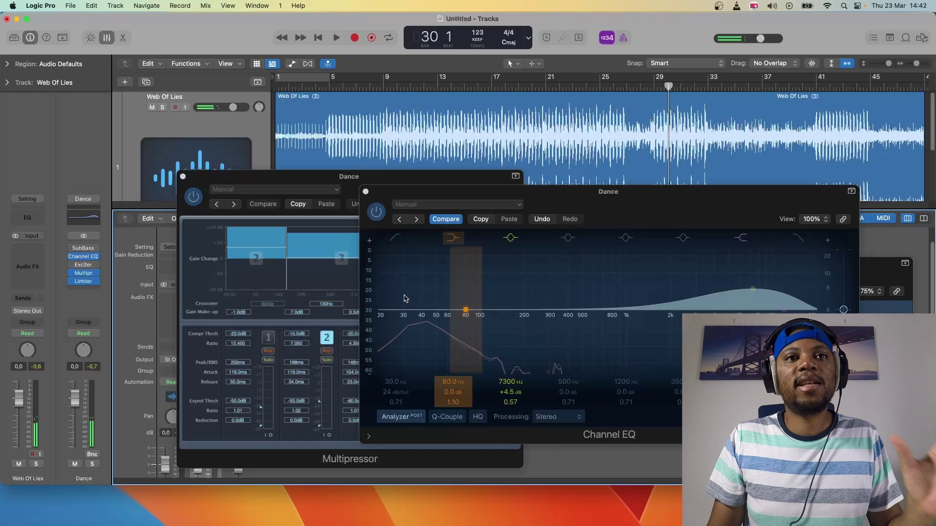
# In FL Studio, show the Master mixer track's File list of saved mixer-state presets
pyautogui.press('super+Tab')
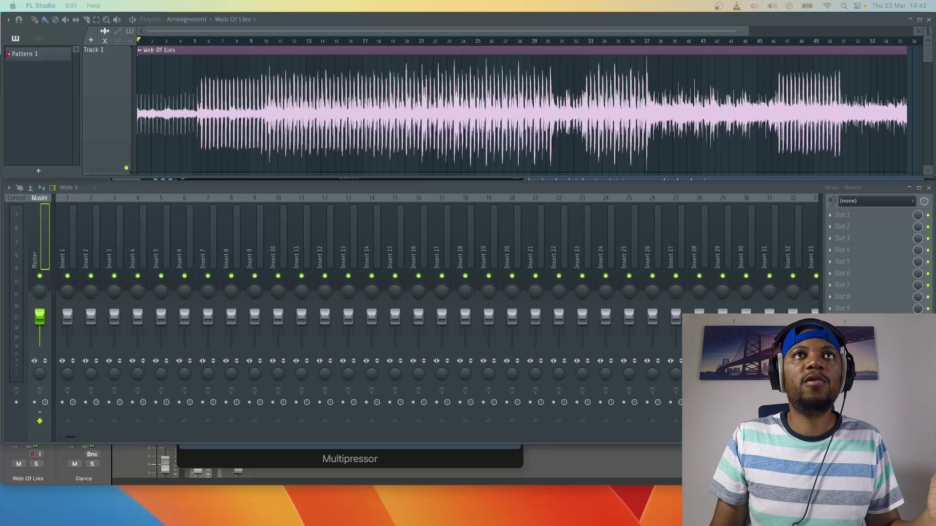
pyautogui.click(43, 225)
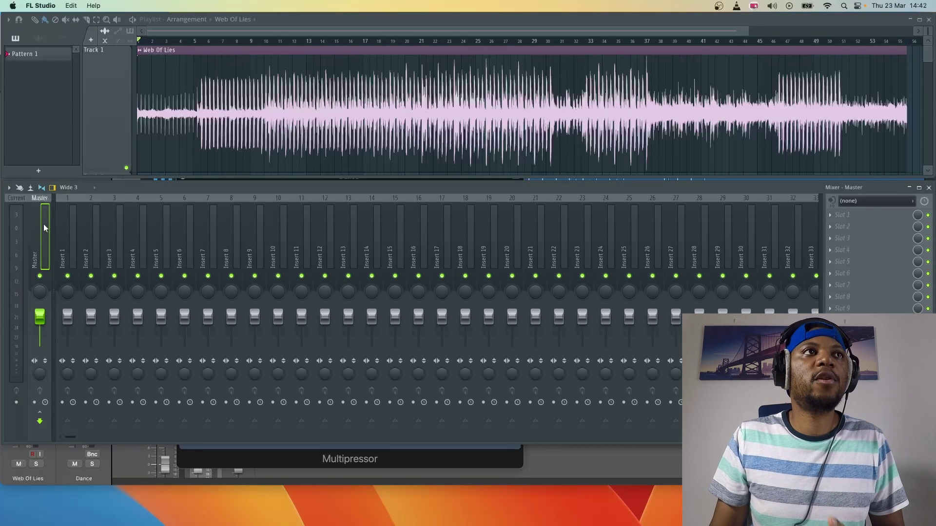
pyautogui.rightClick(44, 222)
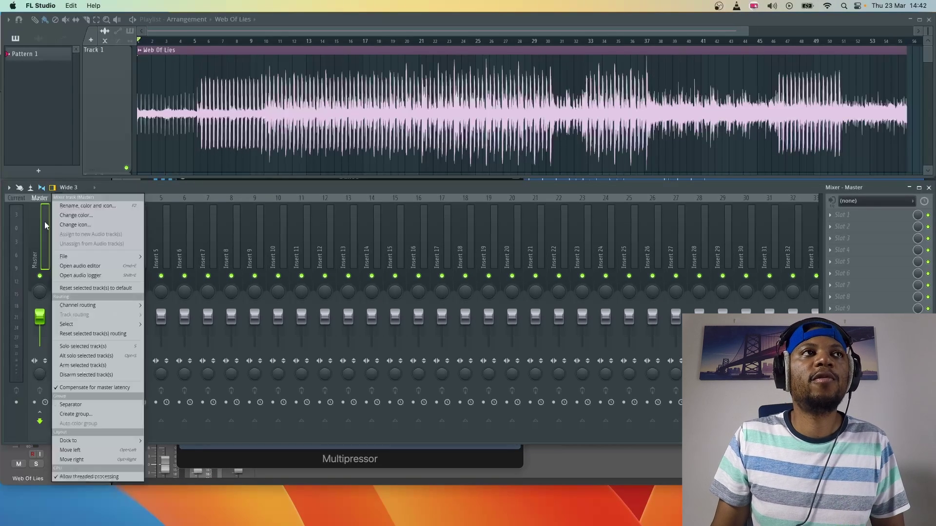
pyautogui.moveTo(92, 253)
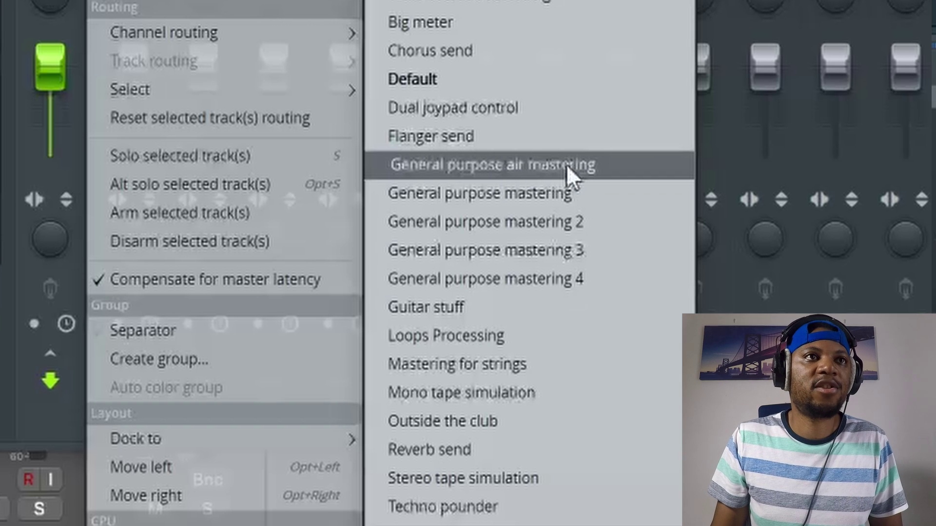
# Apply General purpose air mastering to the Master, play the song, then return to Logic Pro
pyautogui.click(566, 164)
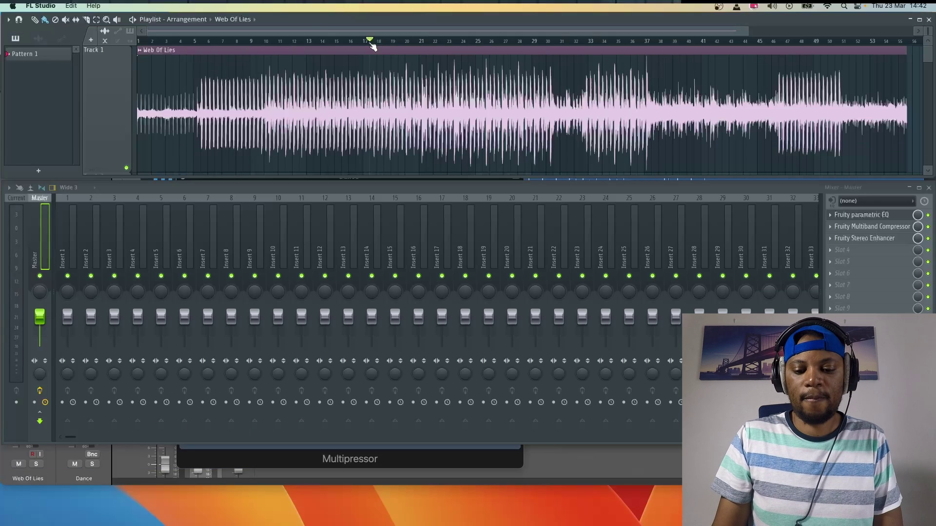
pyautogui.press('space')
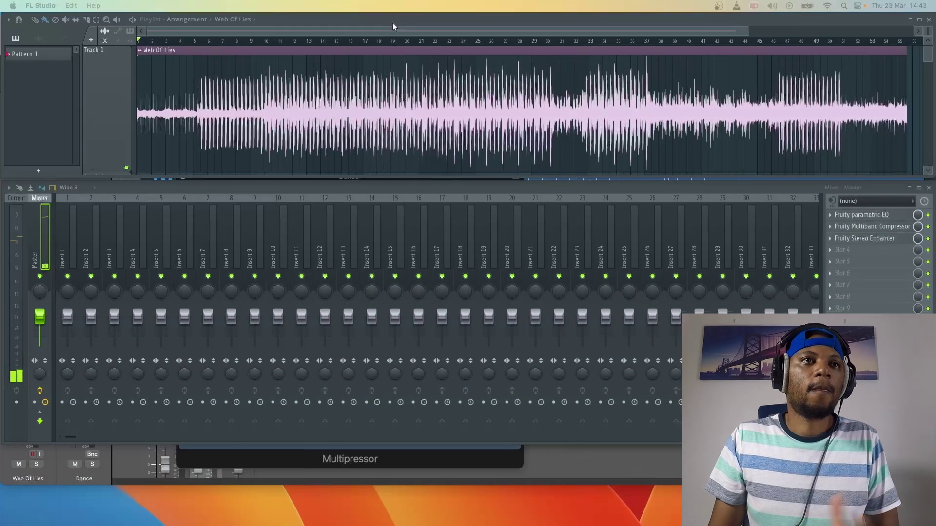
pyautogui.click(113, 455)
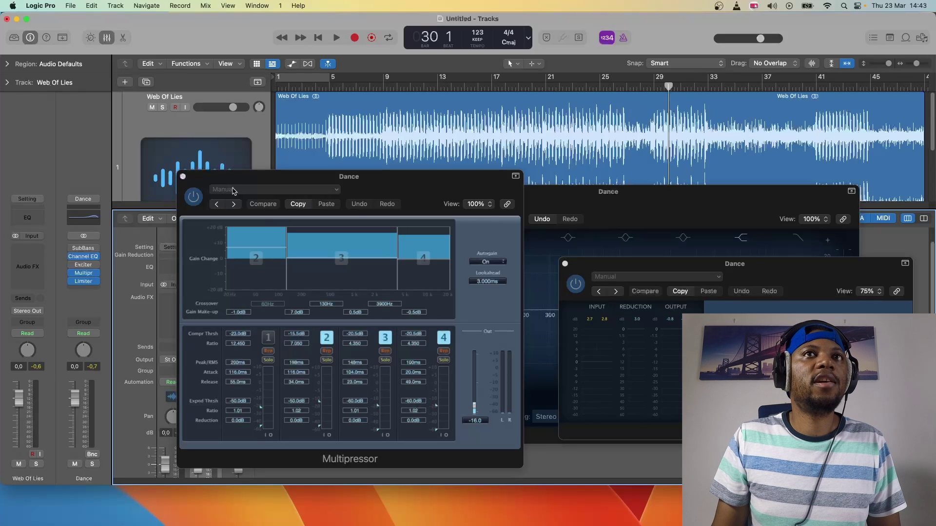
# Close the Dance Multipressor and load the Factory Broadcast Ready channel strip setting
pyautogui.click(183, 177)
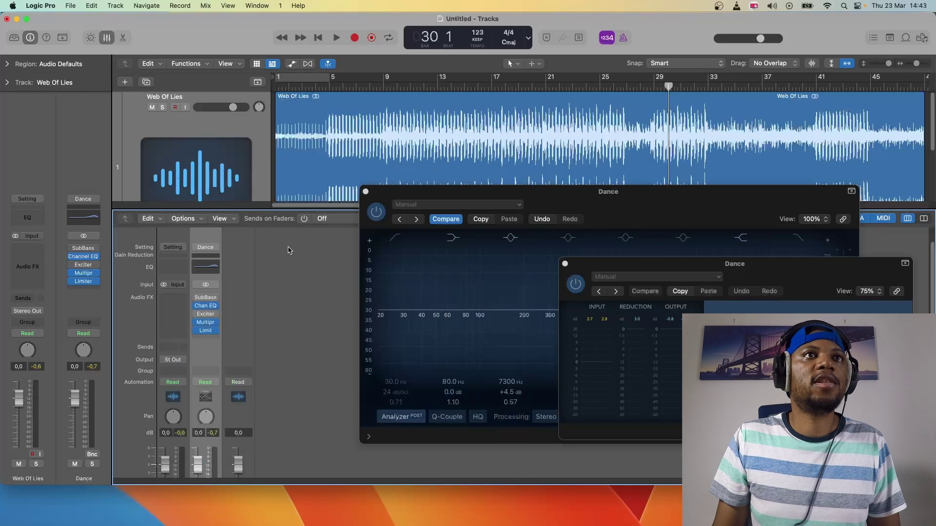
pyautogui.click(217, 249)
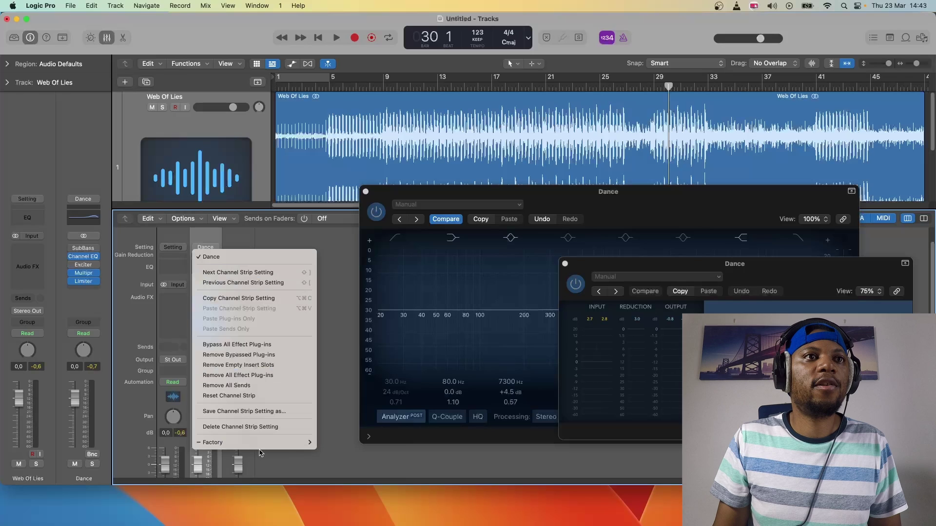
pyautogui.moveTo(261, 446)
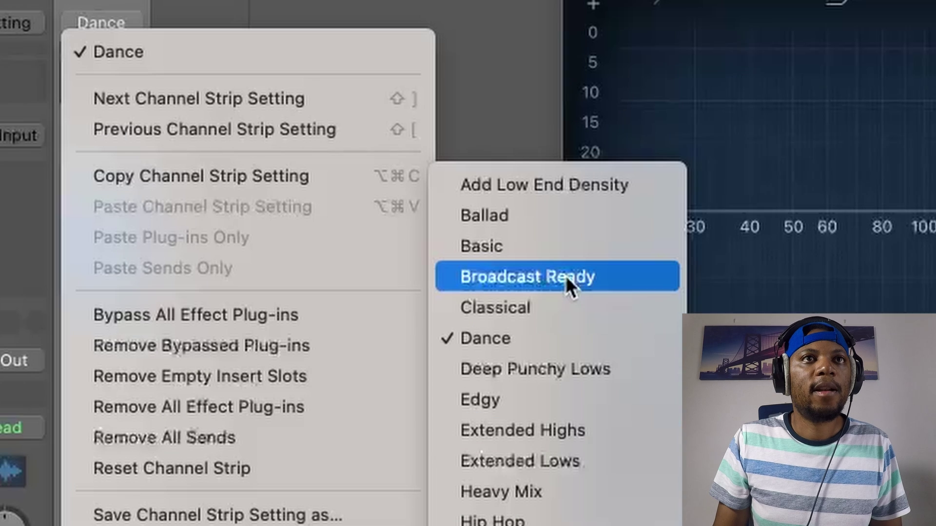
pyautogui.click(556, 280)
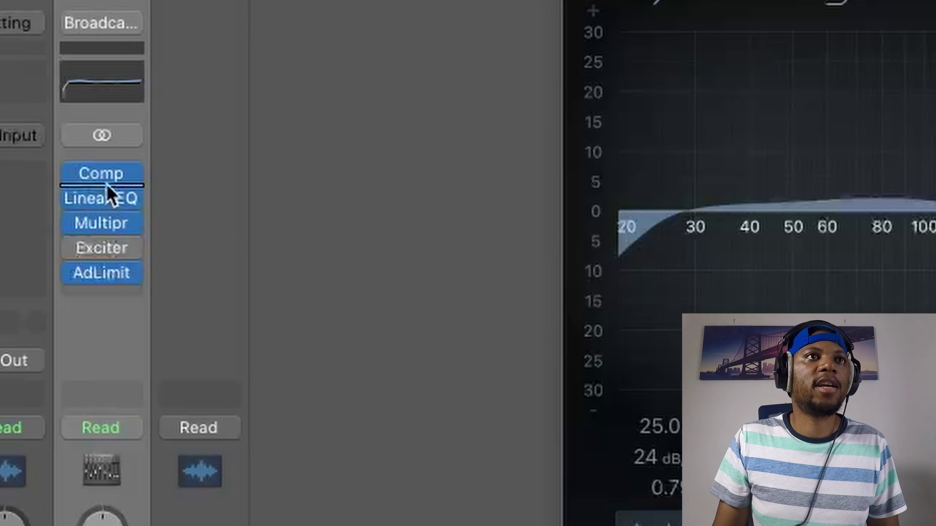
# Open the Compressor, Linear Phase EQ, Multipressor, Exciter and Adaptive Limiter windows
pyautogui.moveTo(98, 170)
pyautogui.click(86, 255)
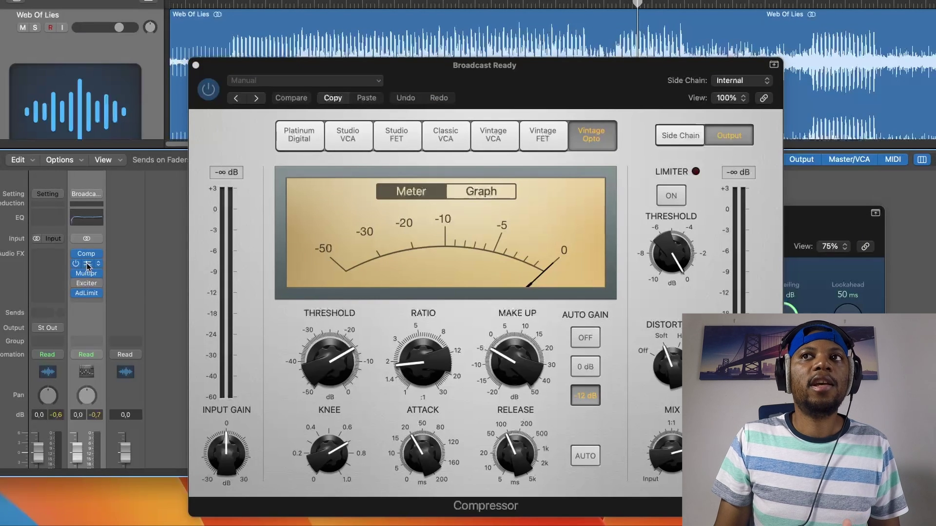
pyautogui.click(89, 265)
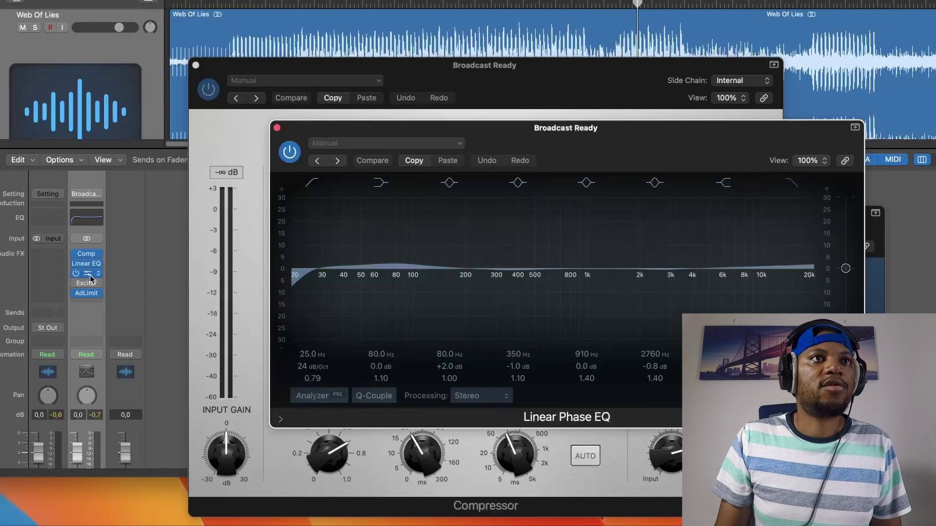
pyautogui.click(88, 275)
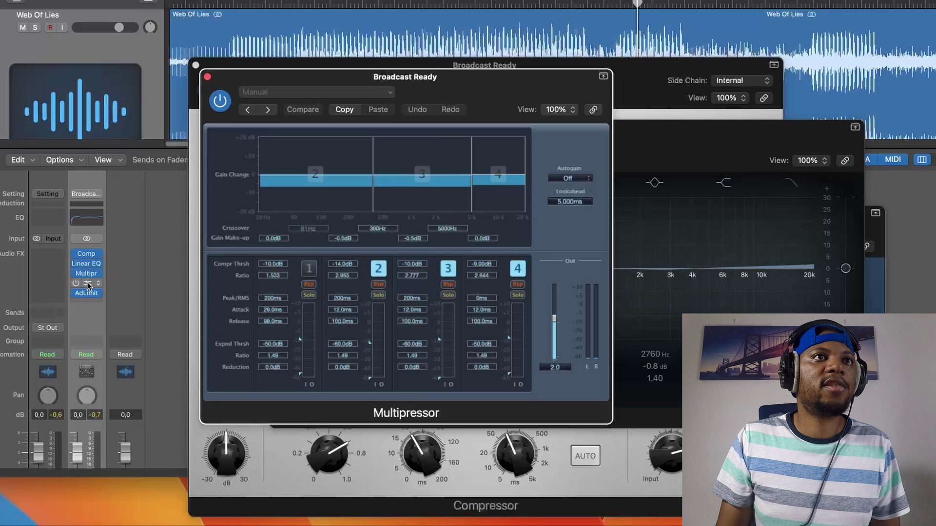
pyautogui.click(88, 285)
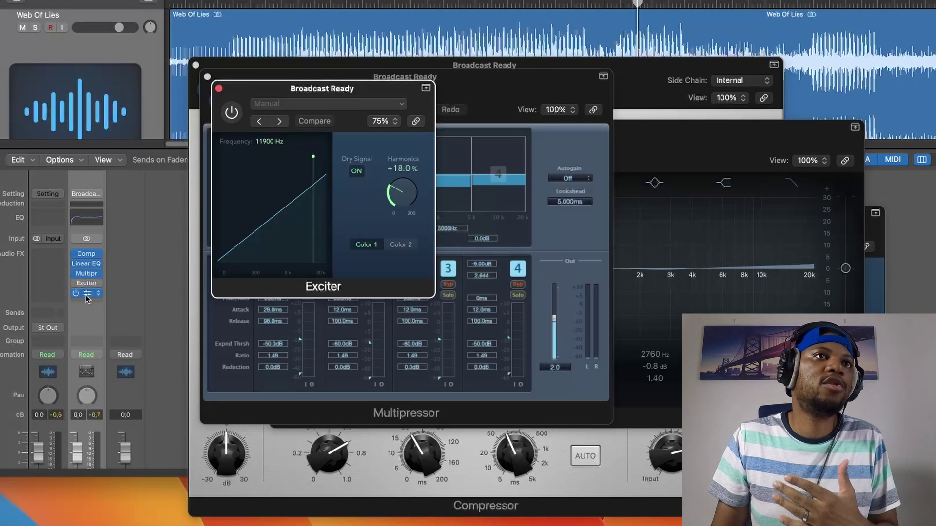
pyautogui.click(88, 293)
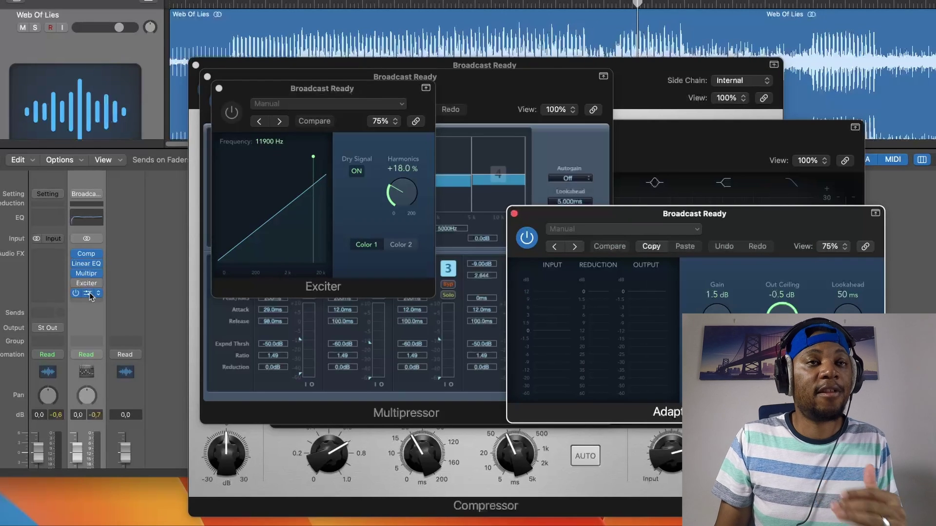
# Close the Exciter, Multipressor and Compressor windows and move the playhead back
pyautogui.click(219, 88)
pyautogui.click(207, 77)
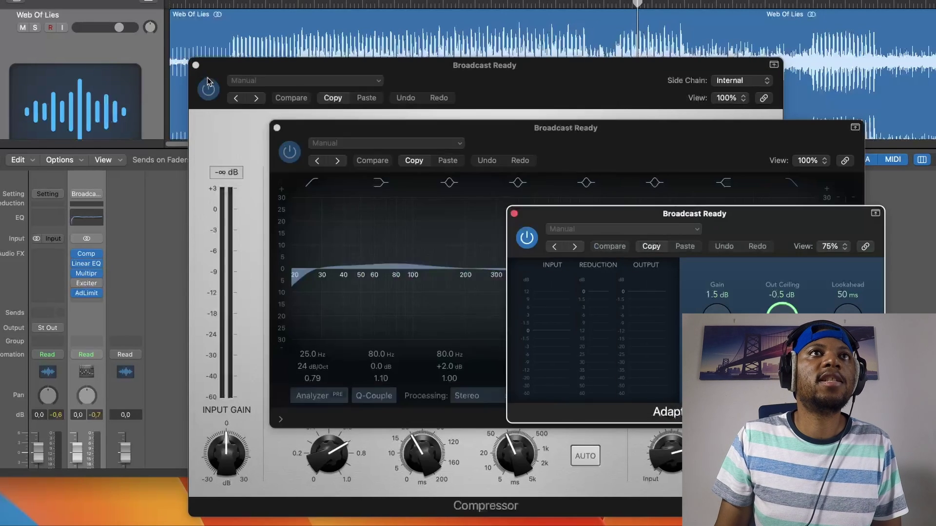
pyautogui.click(196, 65)
pyautogui.click(195, 65)
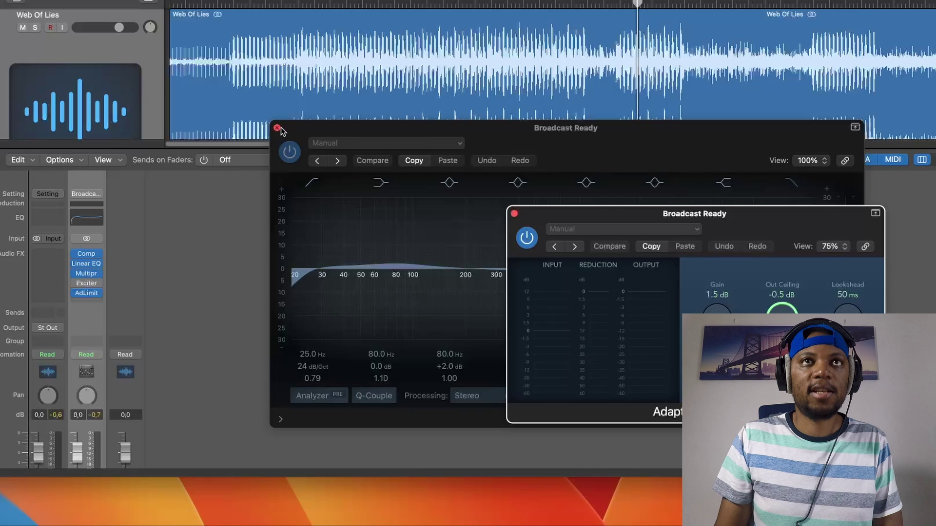
pyautogui.click(362, 4)
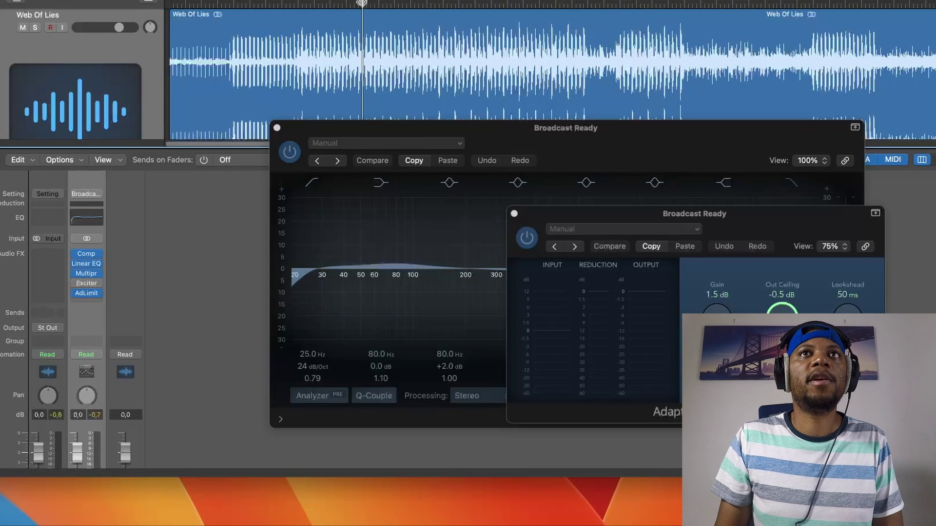
# Play the track, switch the Exciter on and compare its Color 2 and Color 1 modes
pyautogui.press('space')
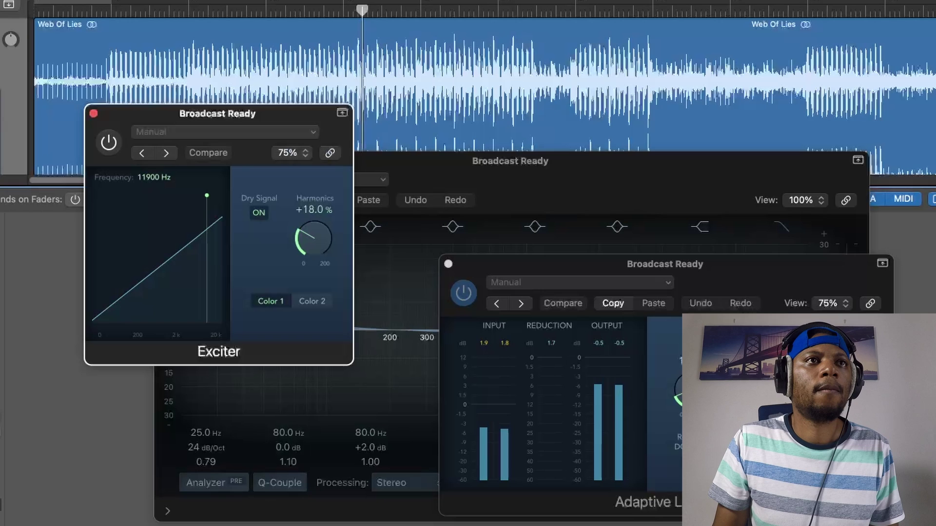
pyautogui.click(148, 117)
pyautogui.moveTo(147, 118); pyautogui.dragTo(75, 218)
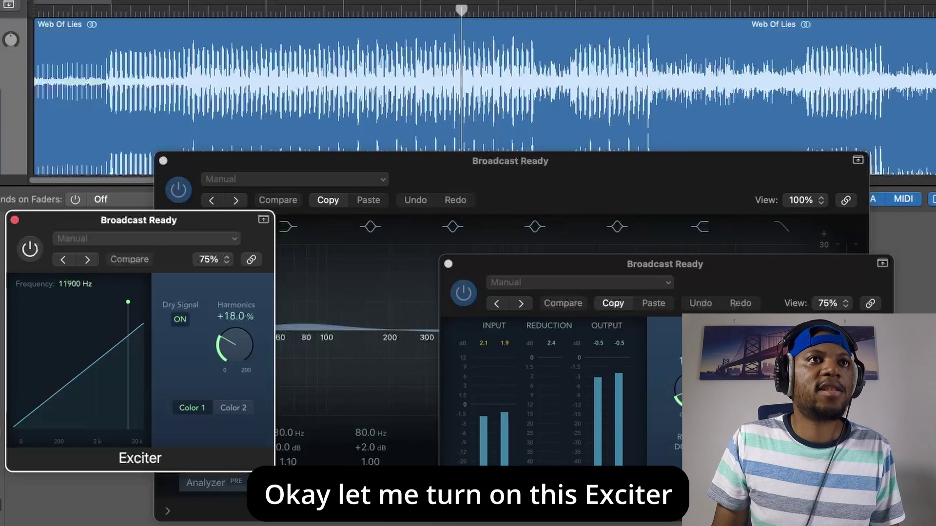
pyautogui.click(31, 248)
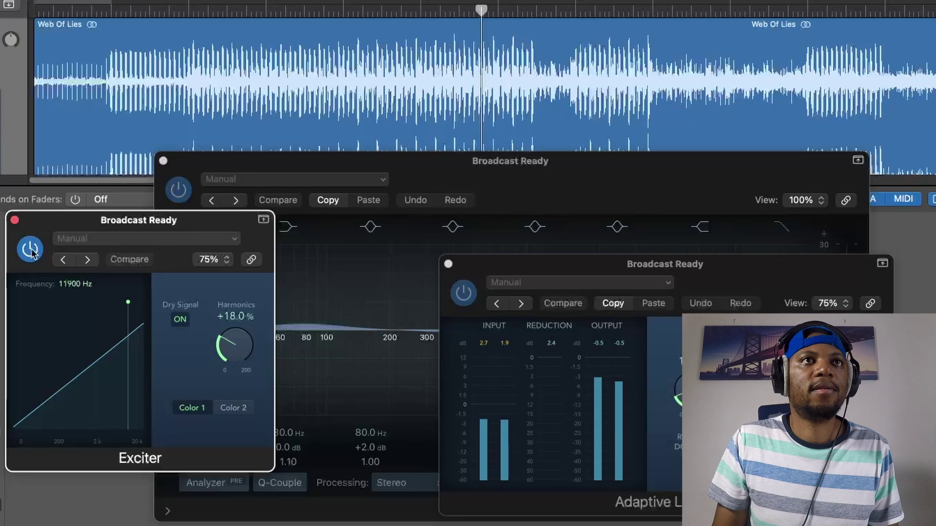
pyautogui.click(225, 410)
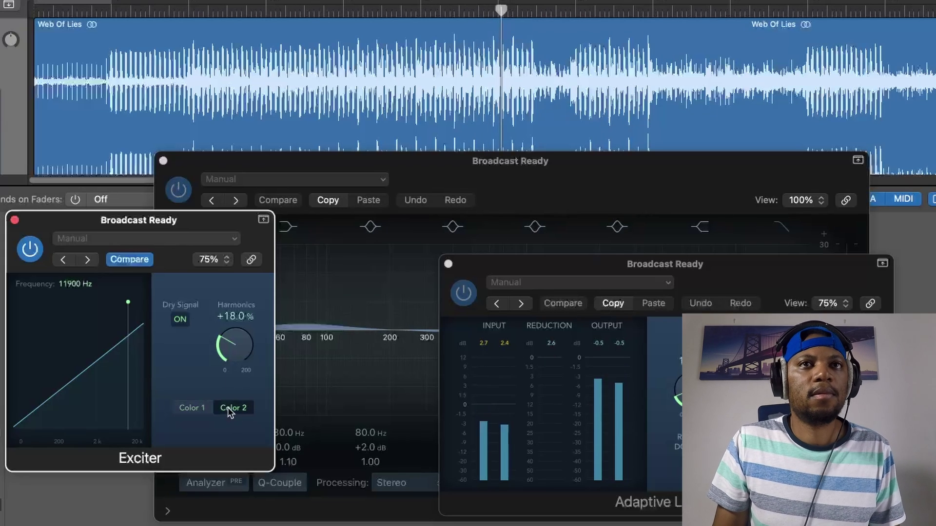
pyautogui.click(203, 406)
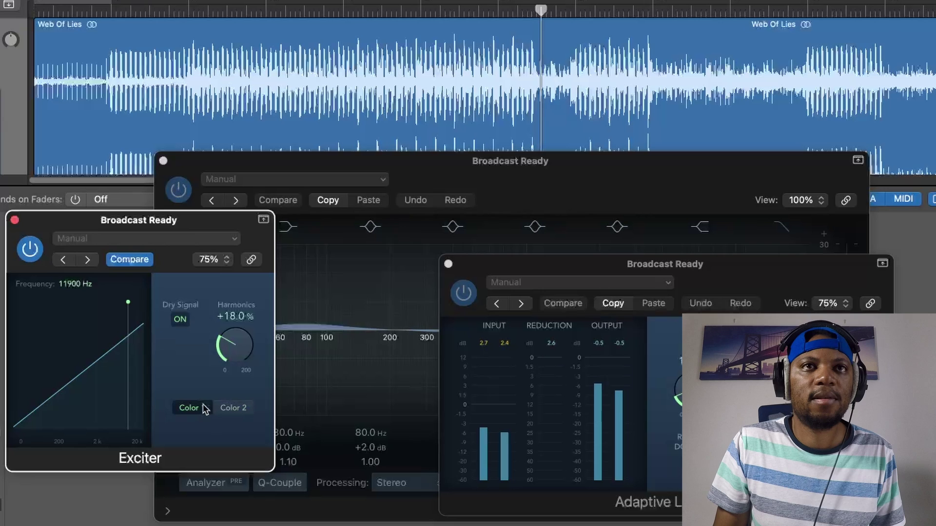
pyautogui.click(15, 220)
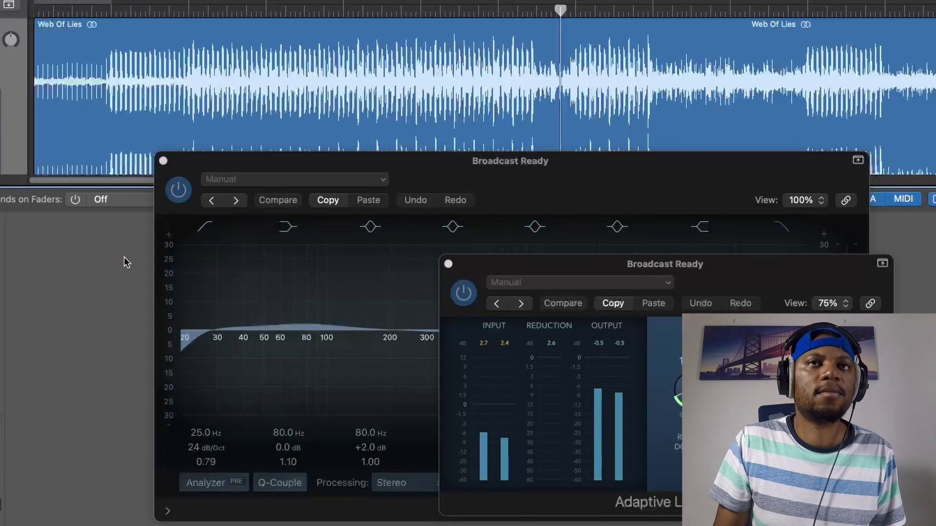
# Enable the Linear Phase EQ analyzer, then close the EQ and Adaptive Limiter windows
pyautogui.click(207, 482)
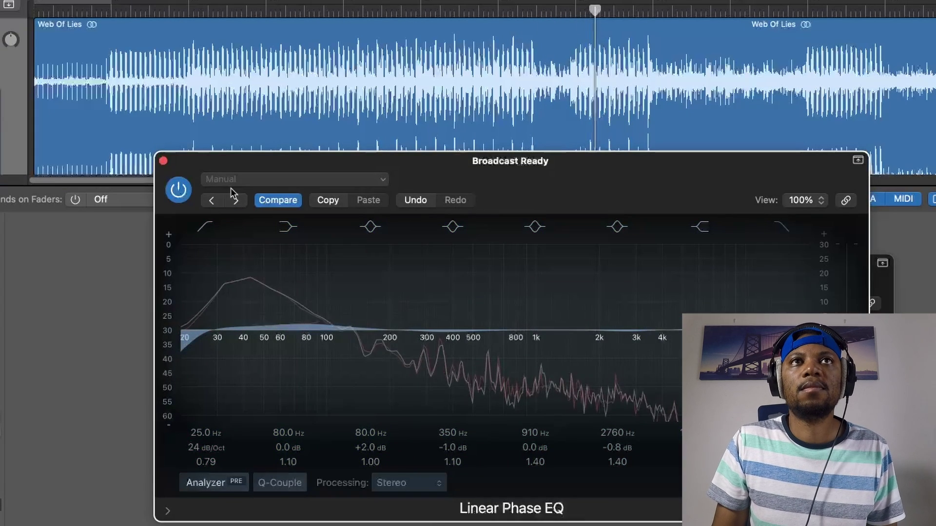
pyautogui.click(163, 161)
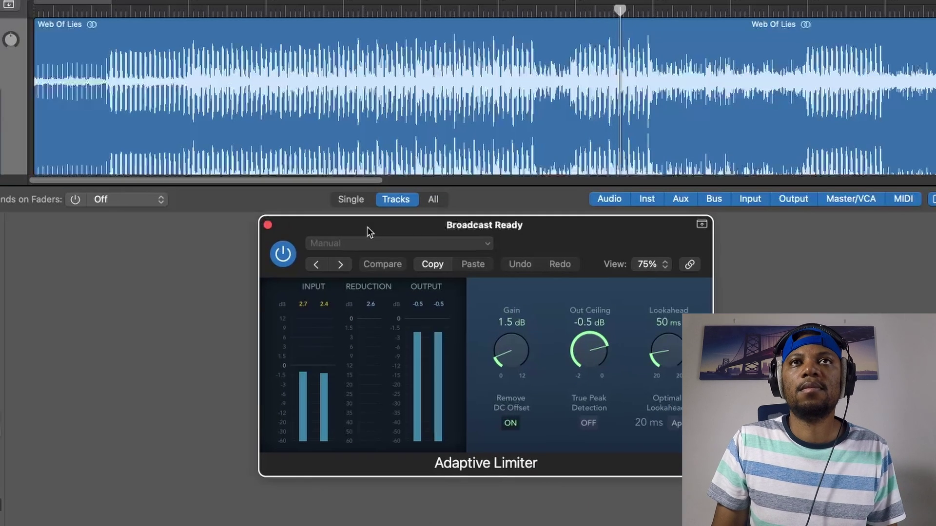
pyautogui.click(270, 222)
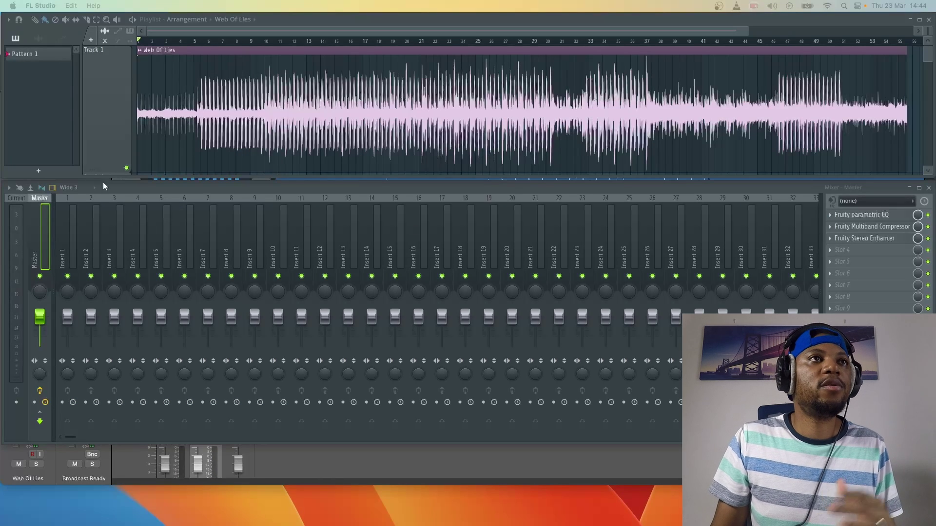
# Choose File > General purpose mastering 3 from the Master track's context menu
pyautogui.rightClick(44, 223)
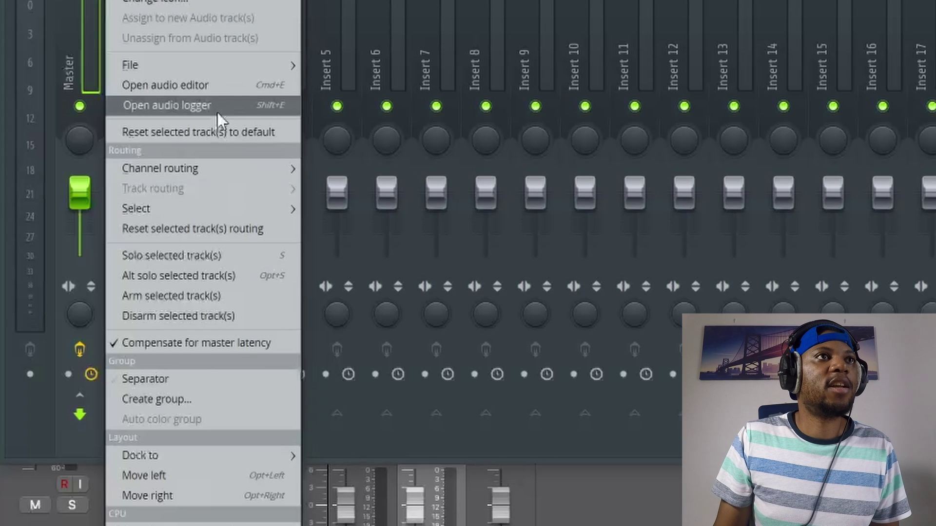
pyautogui.moveTo(225, 65)
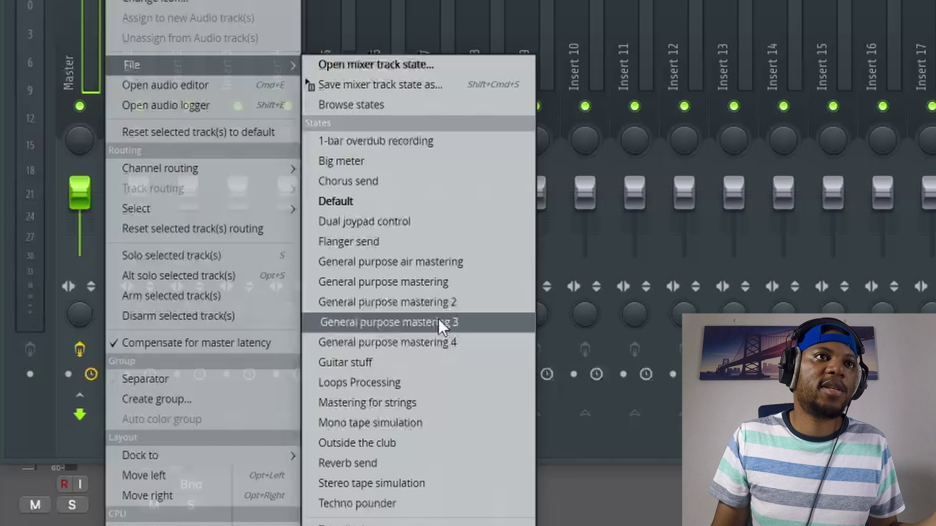
pyautogui.click(462, 322)
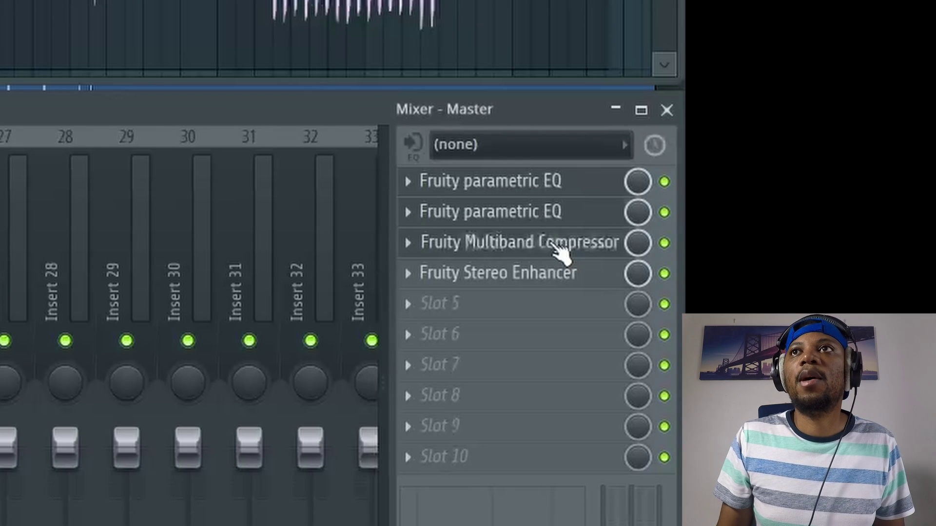
# Set the playlist playhead near bar 23 and let the song play
pyautogui.click(543, 279)
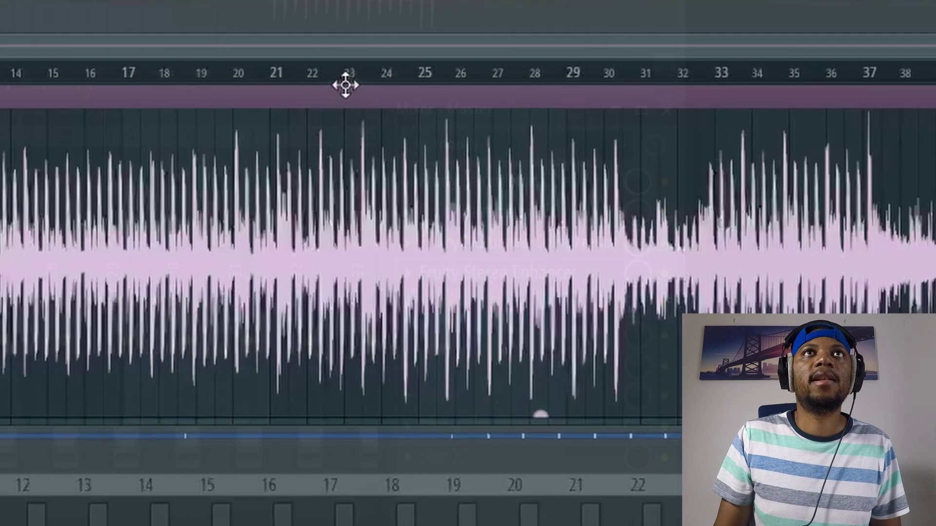
pyautogui.click(373, 73)
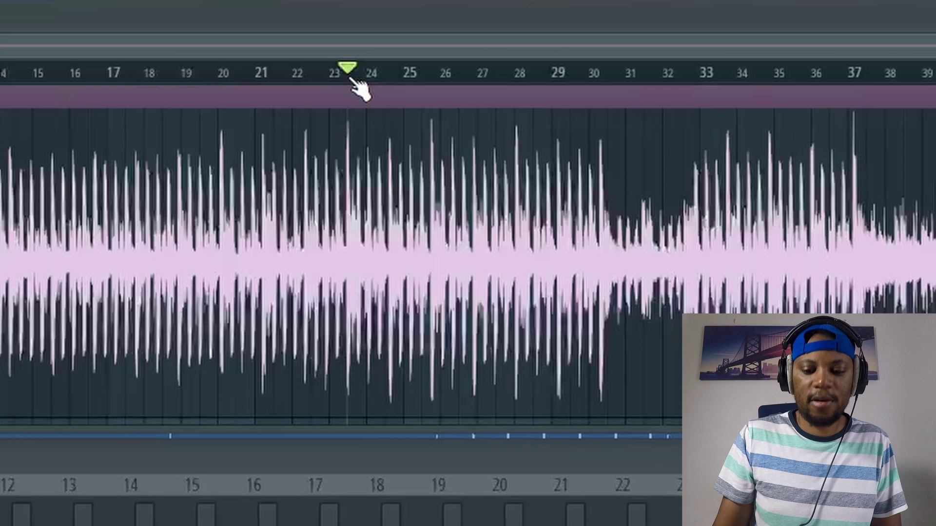